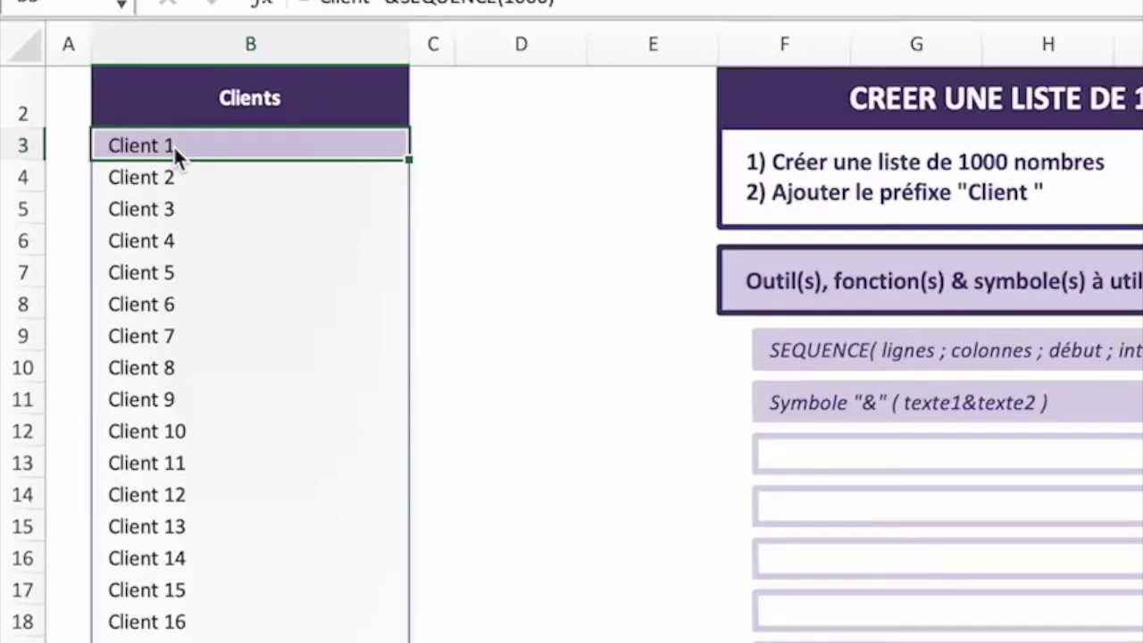
- Scroll down the sheet through the Clients column toward row 1002
{"action": "scroll", "coordinate": [196, 398], "scroll_direction": "down", "scroll_amount": 20}
{"action": "scroll", "coordinate": [196, 399], "scroll_direction": "down", "scroll_amount": 20}
{"action": "scroll", "coordinate": [198, 398], "scroll_direction": "down", "scroll_amount": 20}
{"action": "scroll", "coordinate": [196, 398], "scroll_direction": "down", "scroll_amount": 20}
{"action": "scroll", "coordinate": [197, 398], "scroll_direction": "down", "scroll_amount": 20}
{"action": "scroll", "coordinate": [188, 375], "scroll_direction": "down", "scroll_amount": 20}
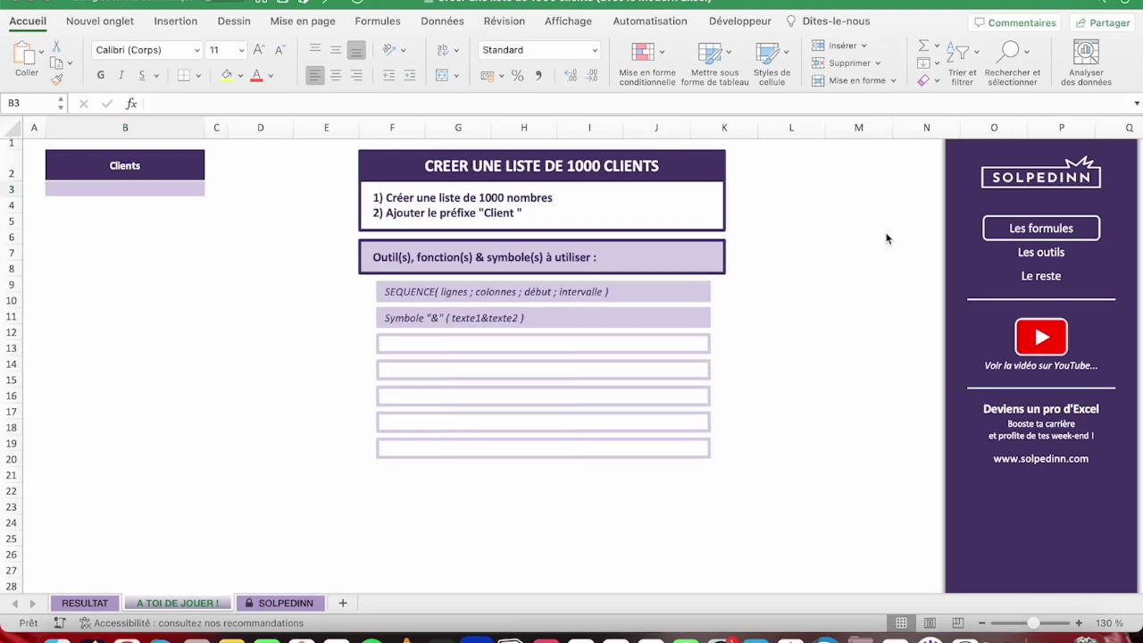
{"action": "left_click", "coordinate": [143, 192]}
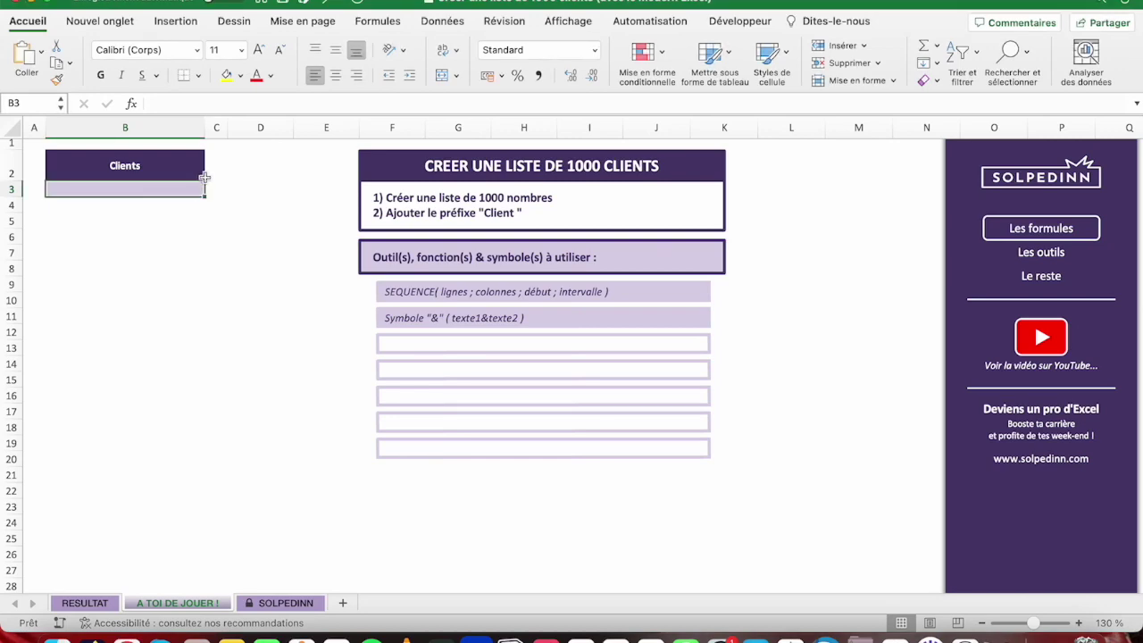
{"action": "type", "text": "Client"}
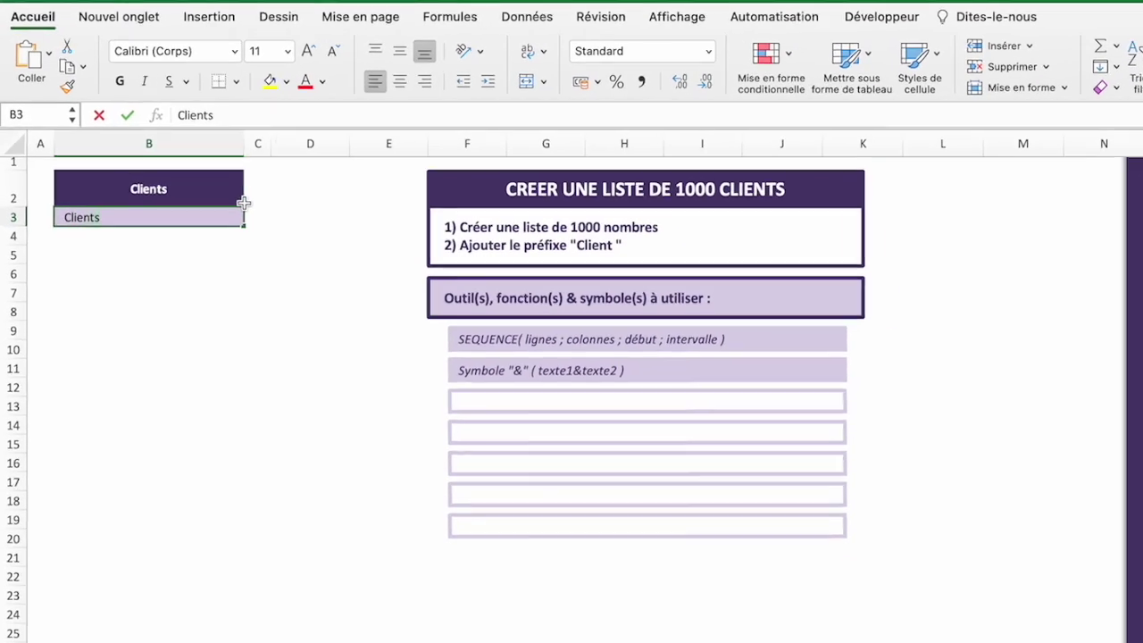
{"action": "type", "text": " 1"}
{"action": "key", "text": "Return"}
{"action": "key", "text": "Up"}
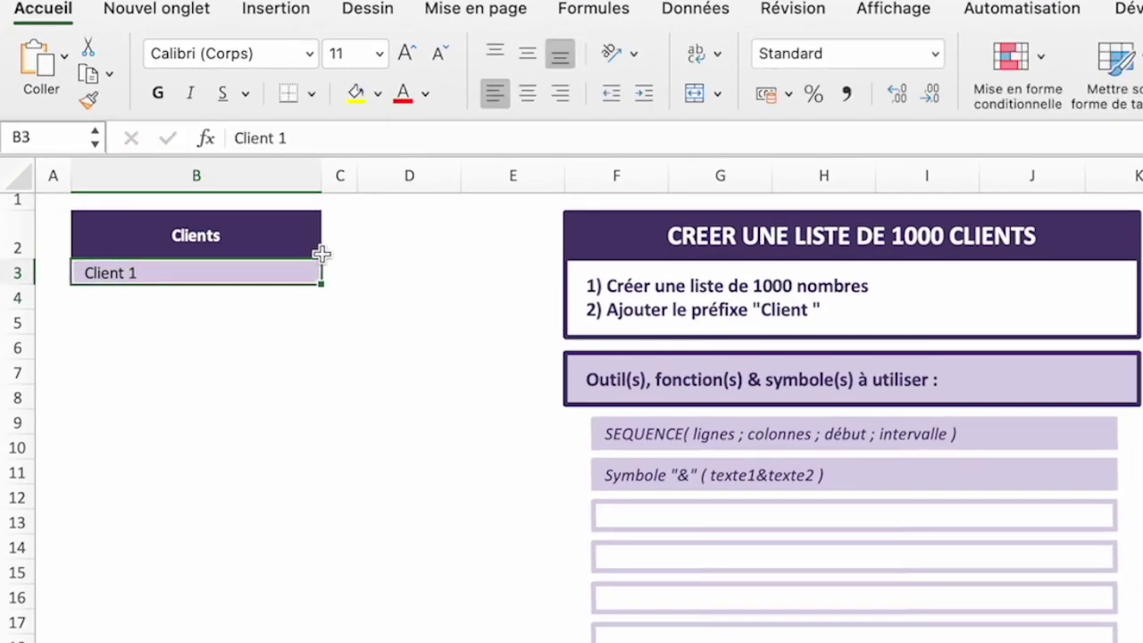
{"action": "left_click_drag", "start_coordinate": [323, 283], "coordinate": [313, 482]}
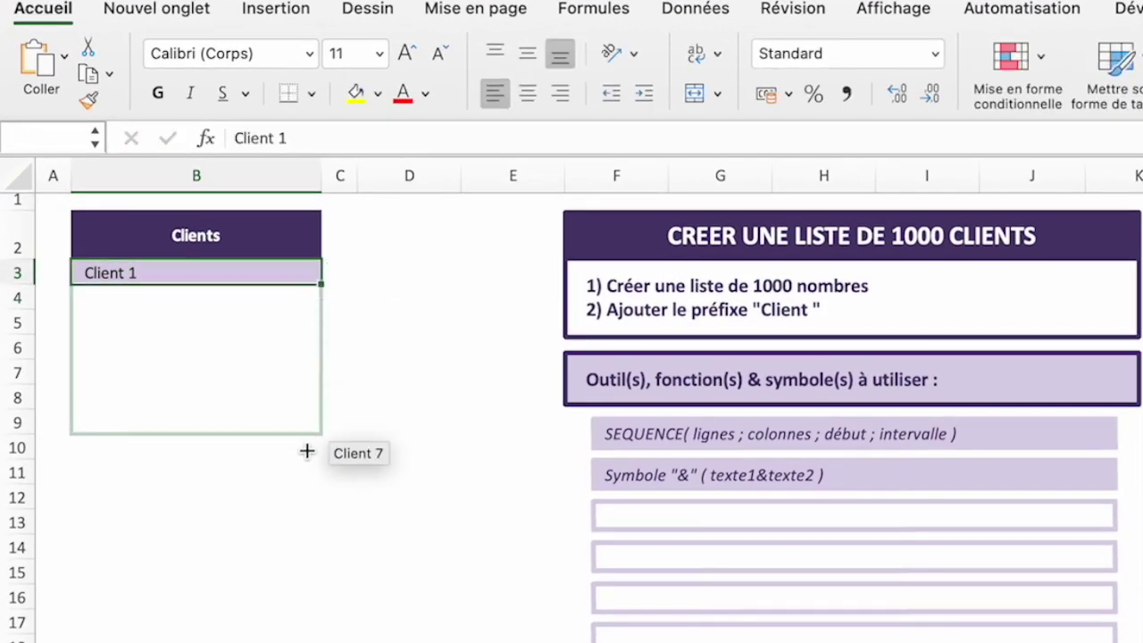
{"action": "key", "text": "super+z"}
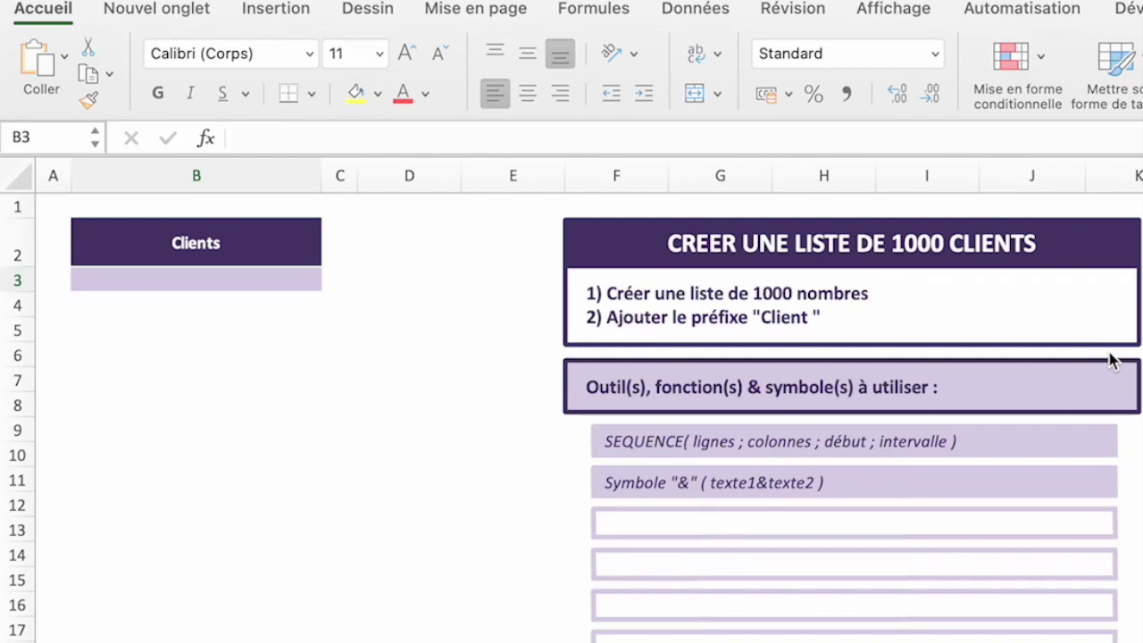
- Enter =SEQUENCE(1000) in B3 so the numbers 1 to 1000 spill down
{"action": "left_click", "coordinate": [119, 280]}
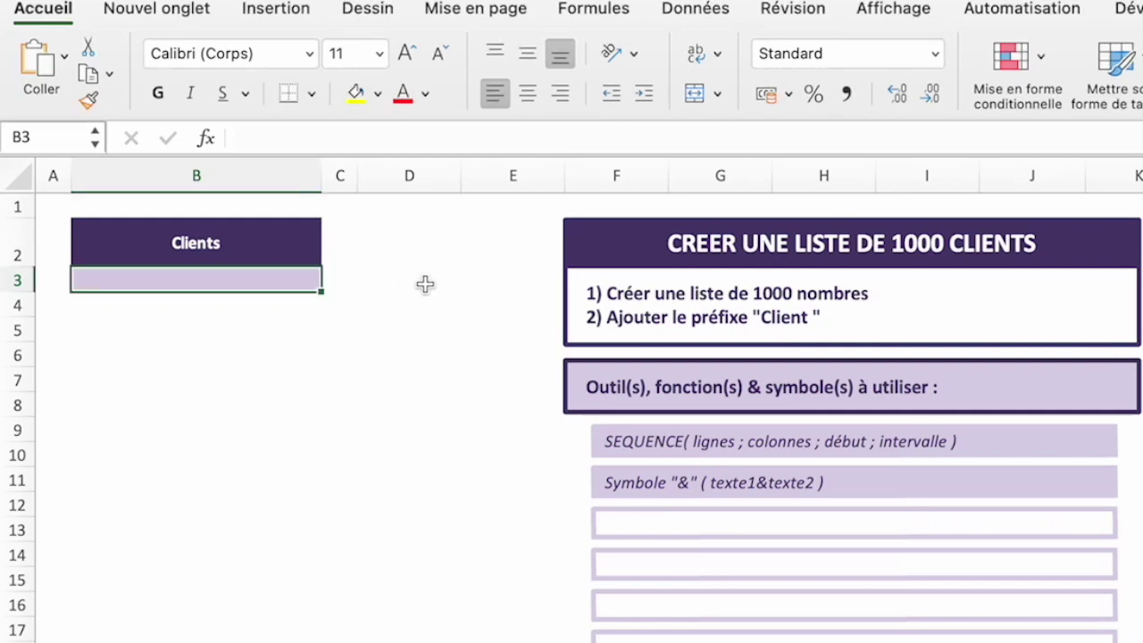
{"action": "type", "text": "="}
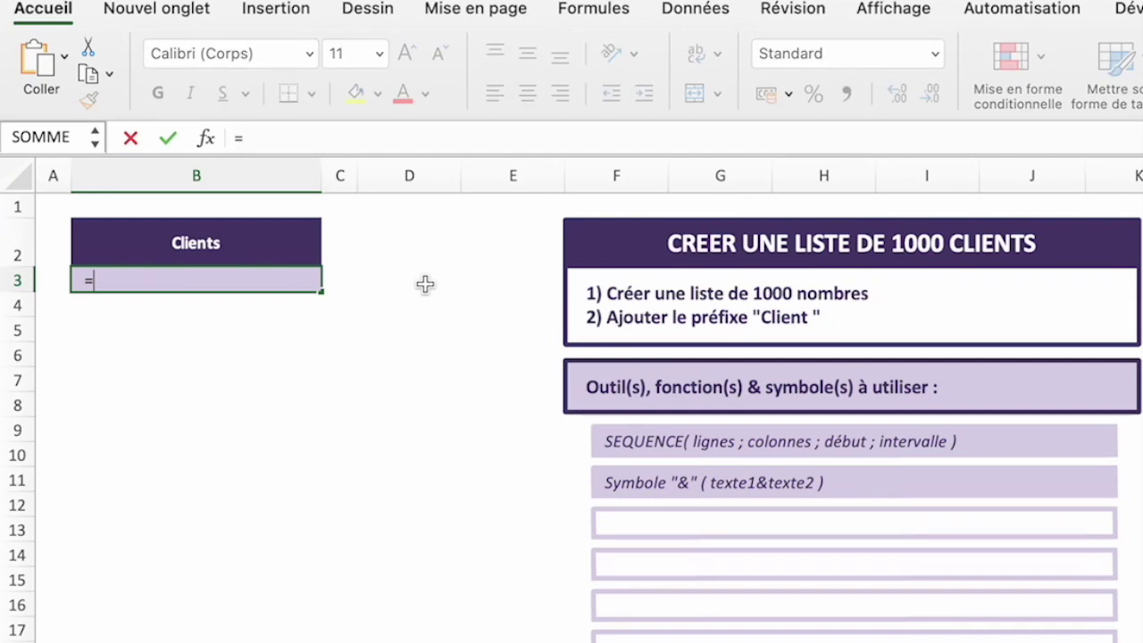
{"action": "type", "text": "SEQUENCE("}
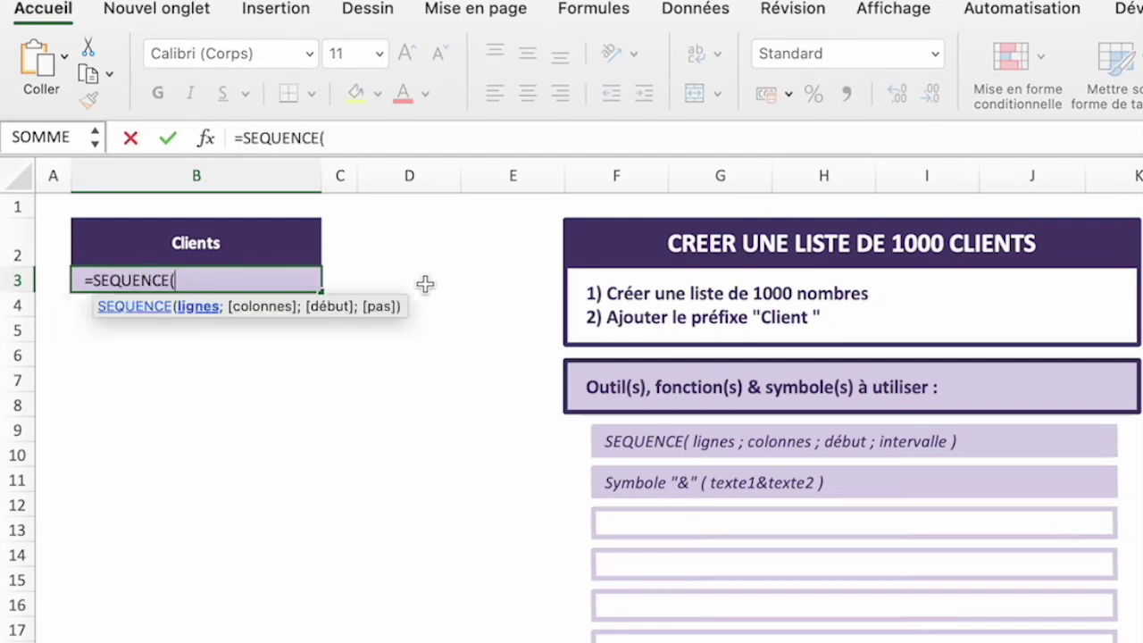
{"action": "type", "text": "1000)"}
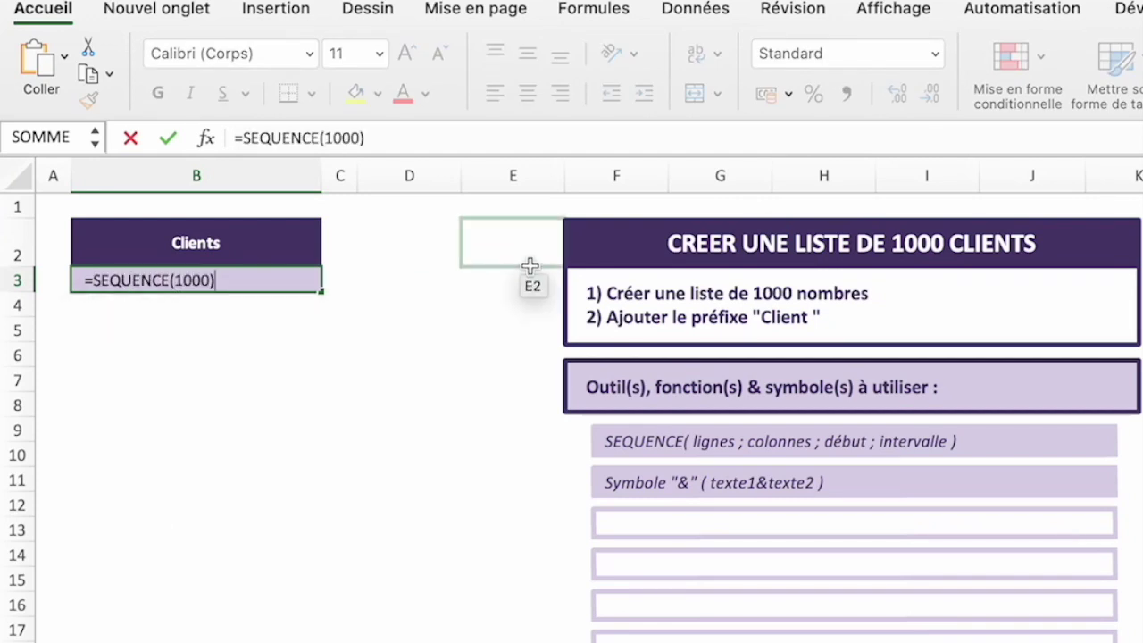
{"action": "key", "text": "Return"}
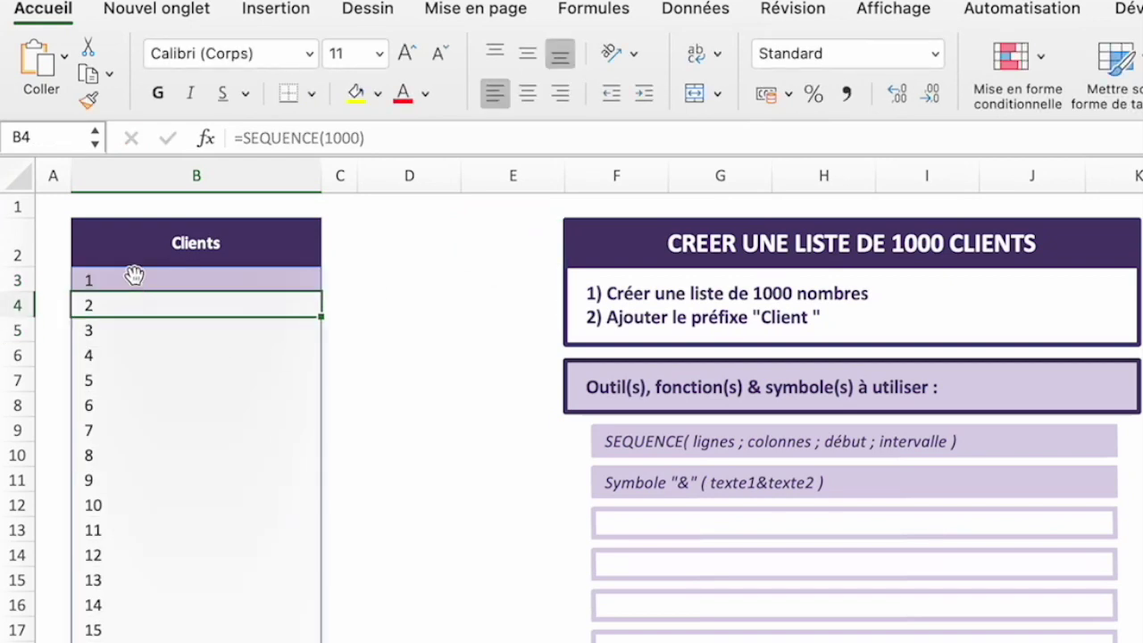
- Delete the SEQUENCE formula from B3, then undo to bring it back
{"action": "left_click", "coordinate": [181, 284]}
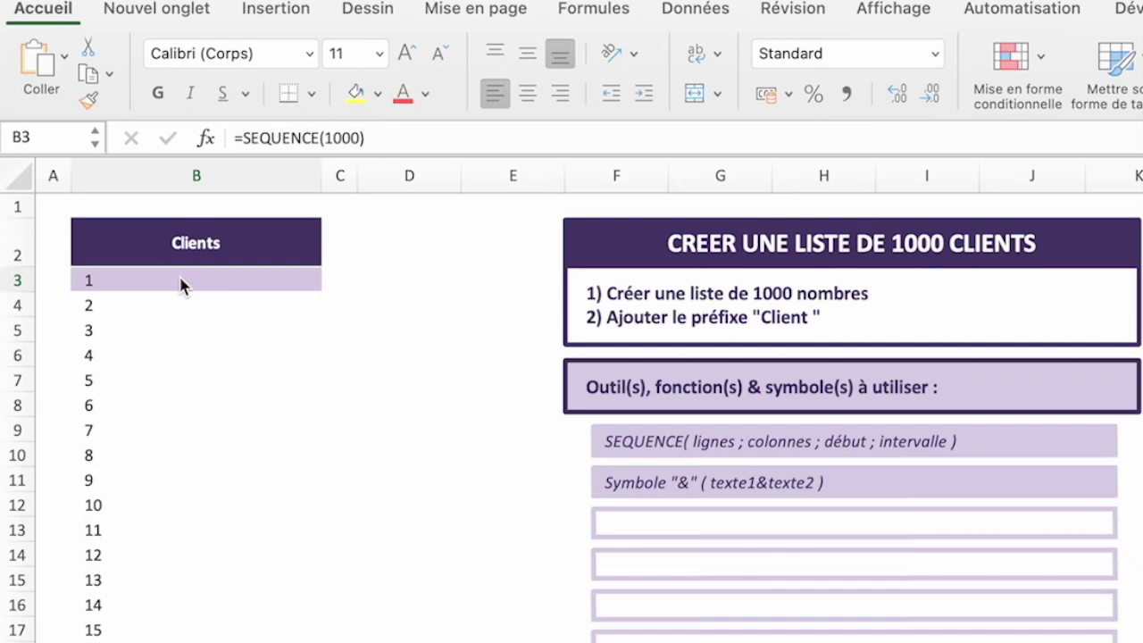
{"action": "left_click", "coordinate": [181, 284]}
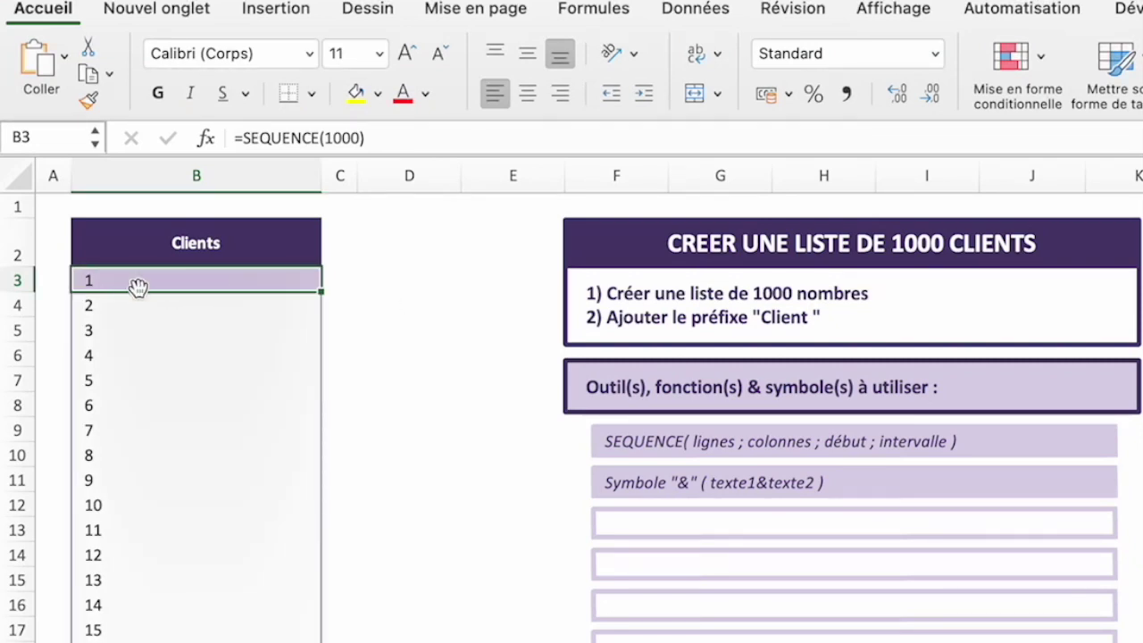
{"action": "key", "text": "Delete"}
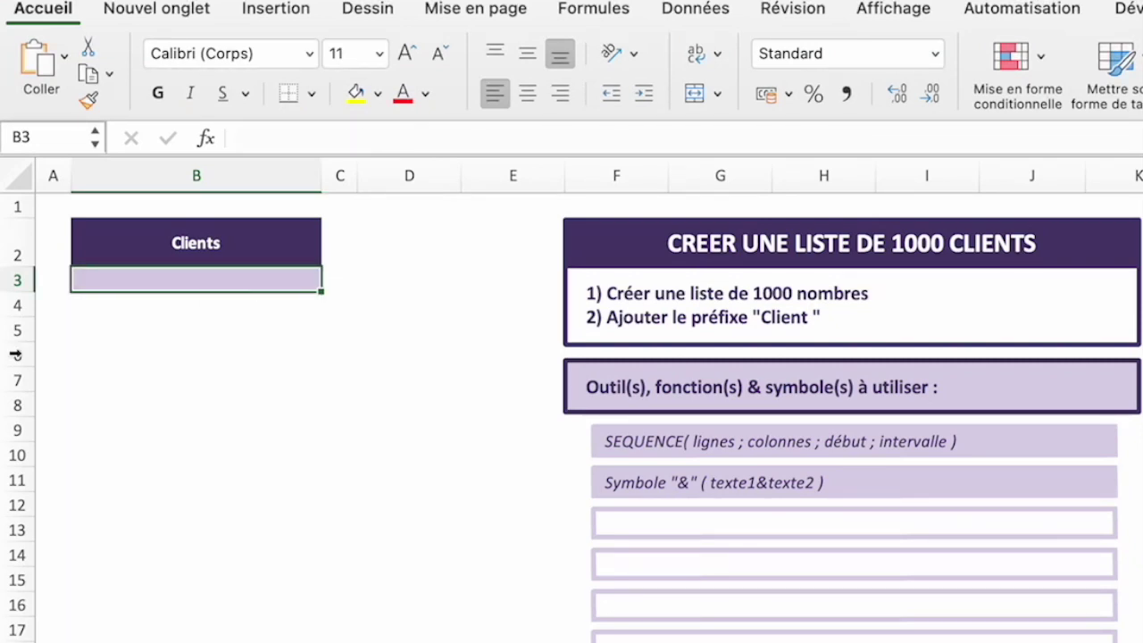
{"action": "key", "text": "ctrl+z"}
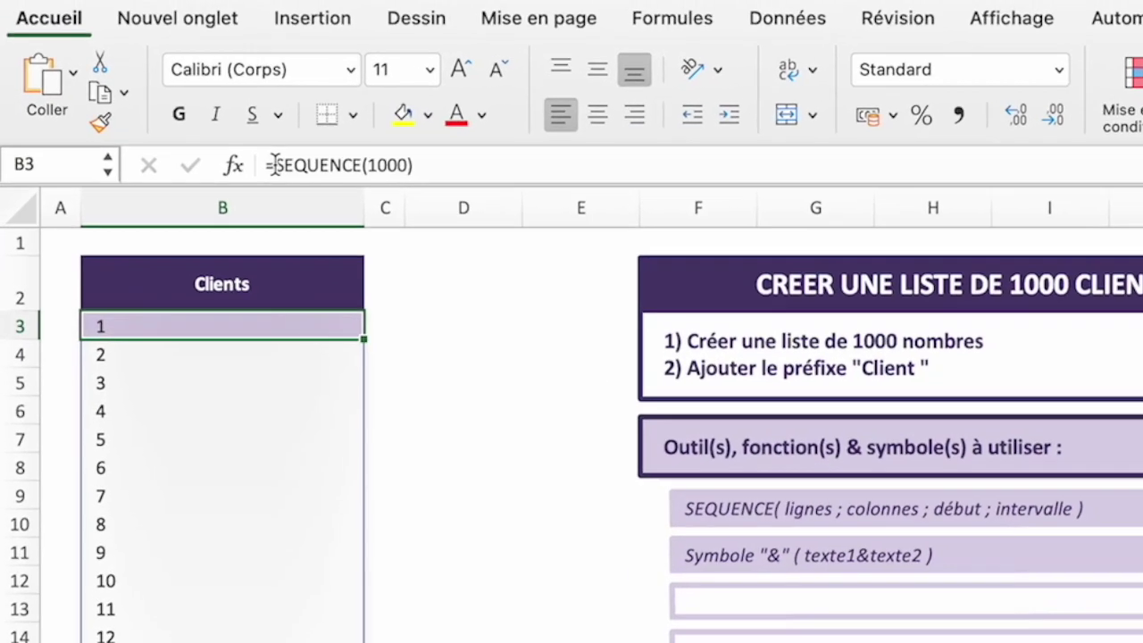
- Prefix the B3 formula with "Client "& to list Client 1 through Client 1000
{"action": "left_click", "coordinate": [273, 164]}
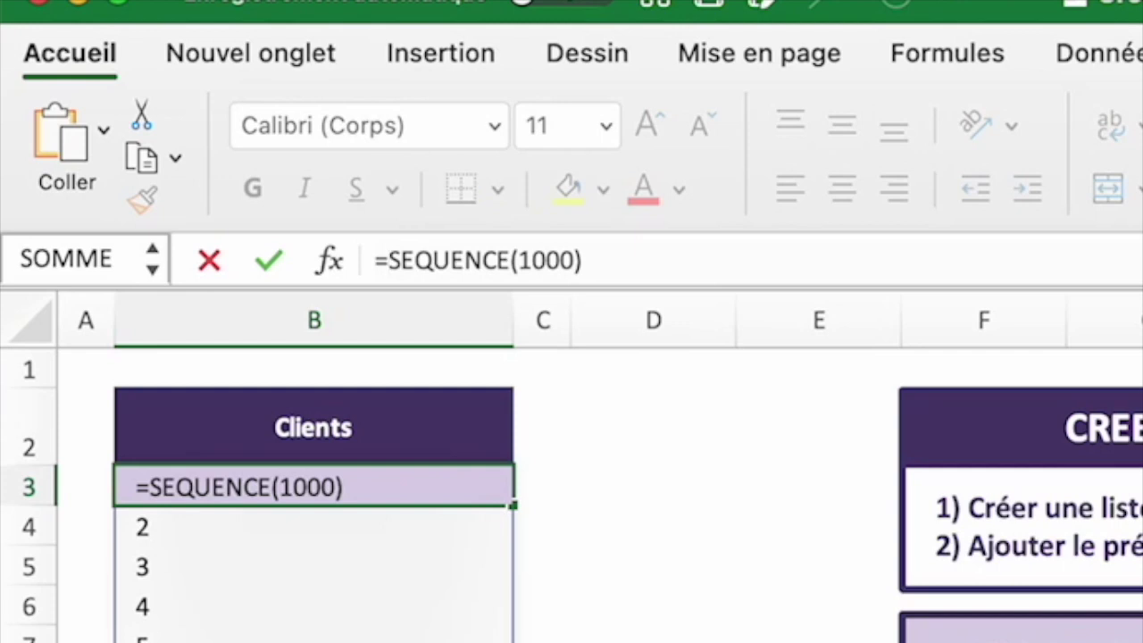
{"action": "type", "text": "\""}
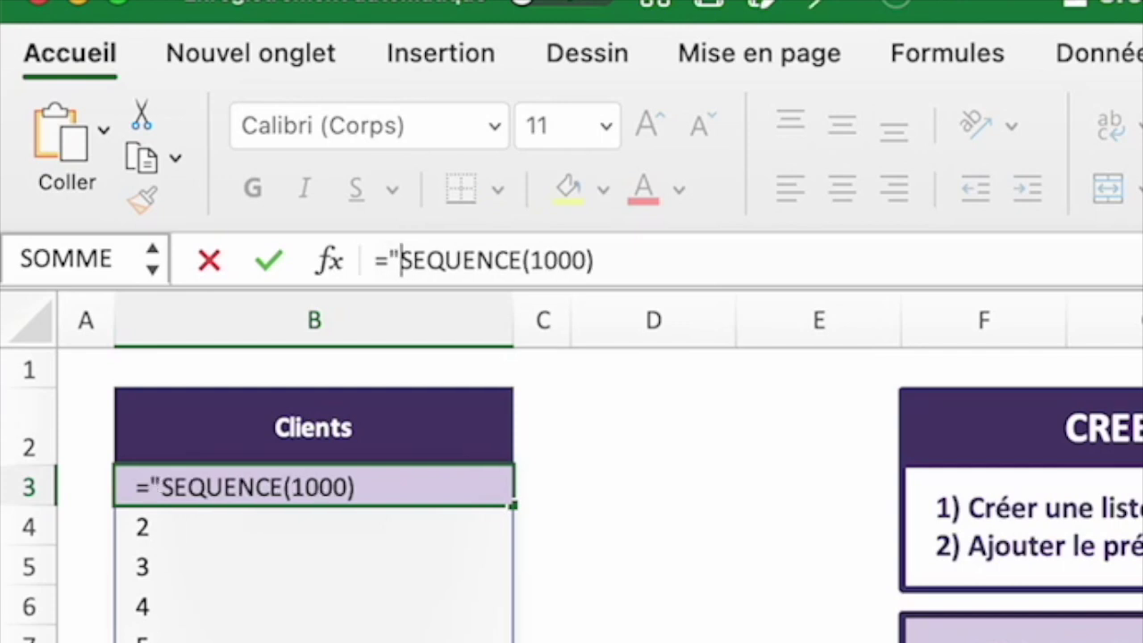
{"action": "type", "text": "Client"}
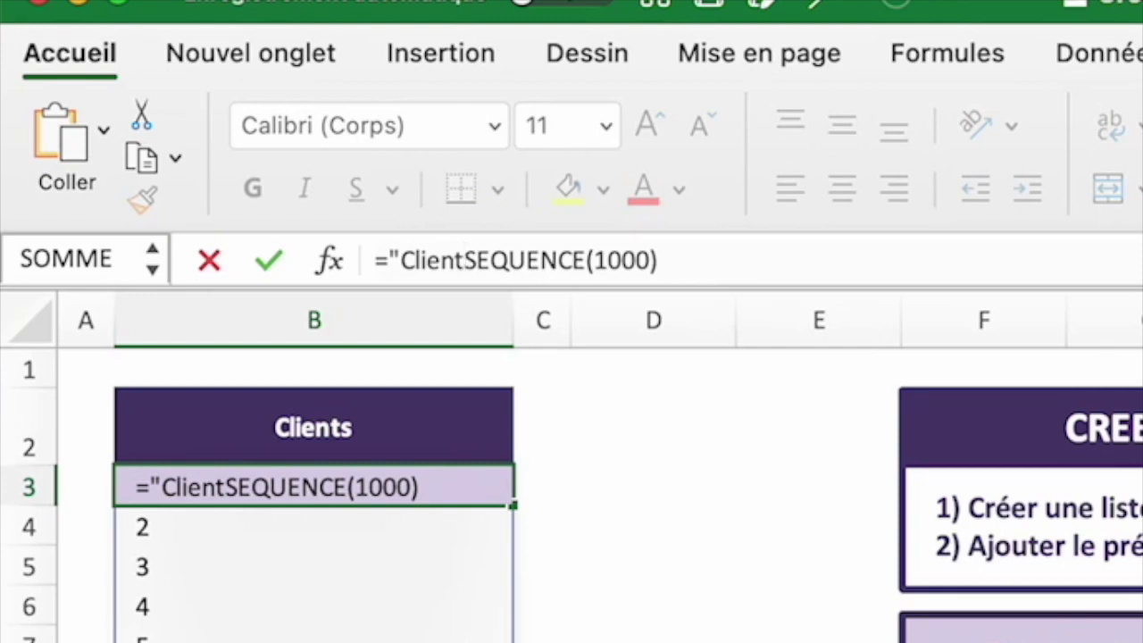
{"action": "type", "text": " \""}
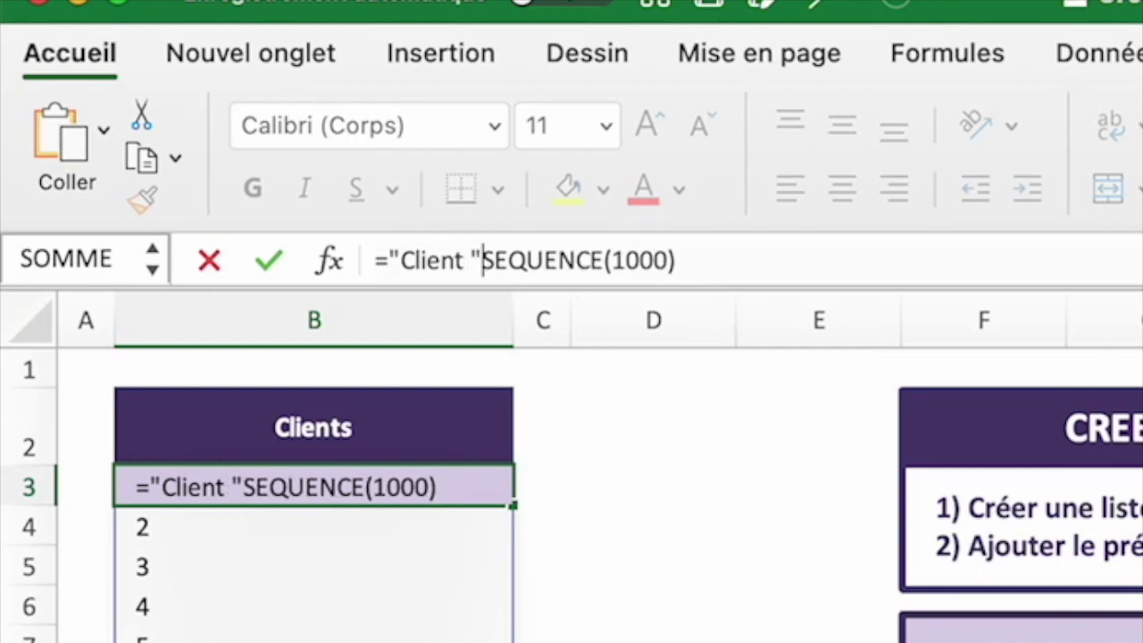
{"action": "type", "text": "&"}
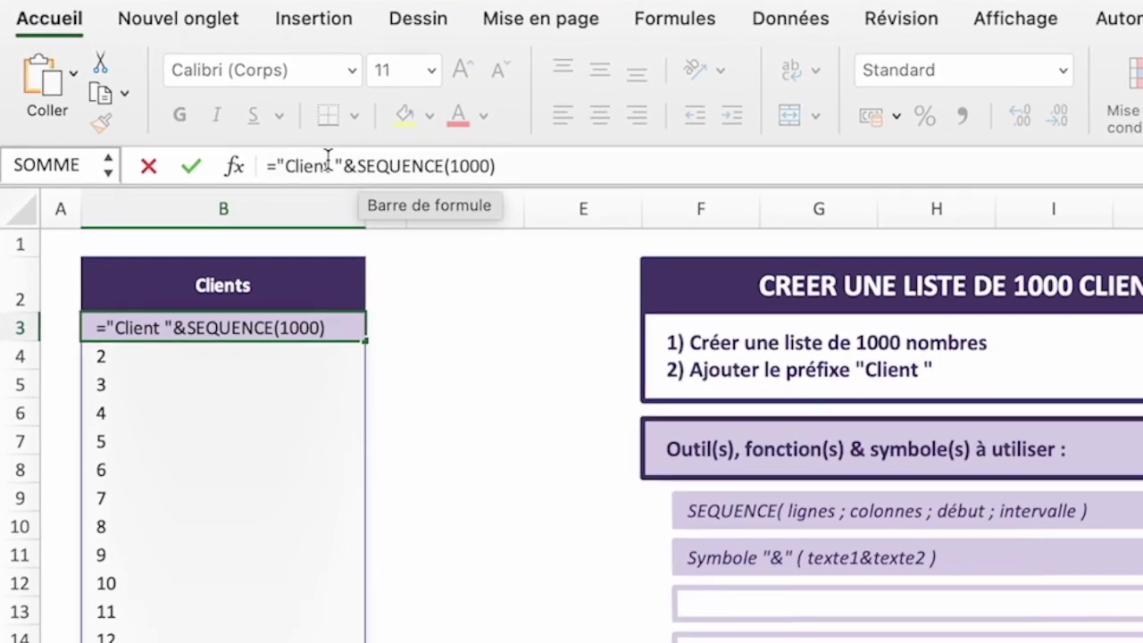
{"action": "key", "text": "Return"}
{"action": "key", "text": "Up"}
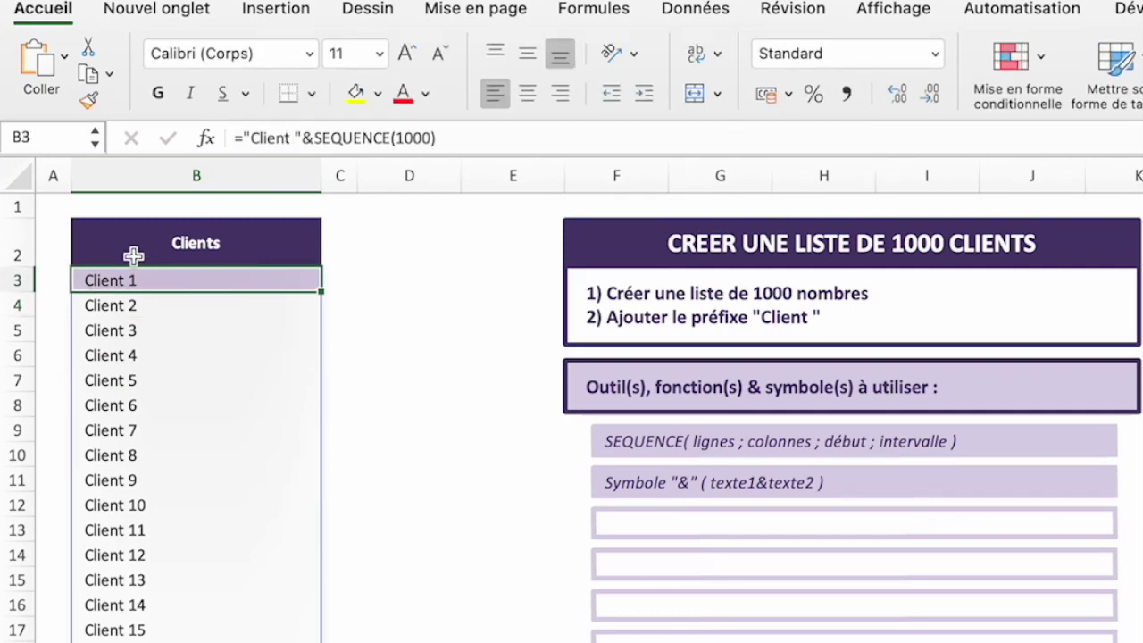